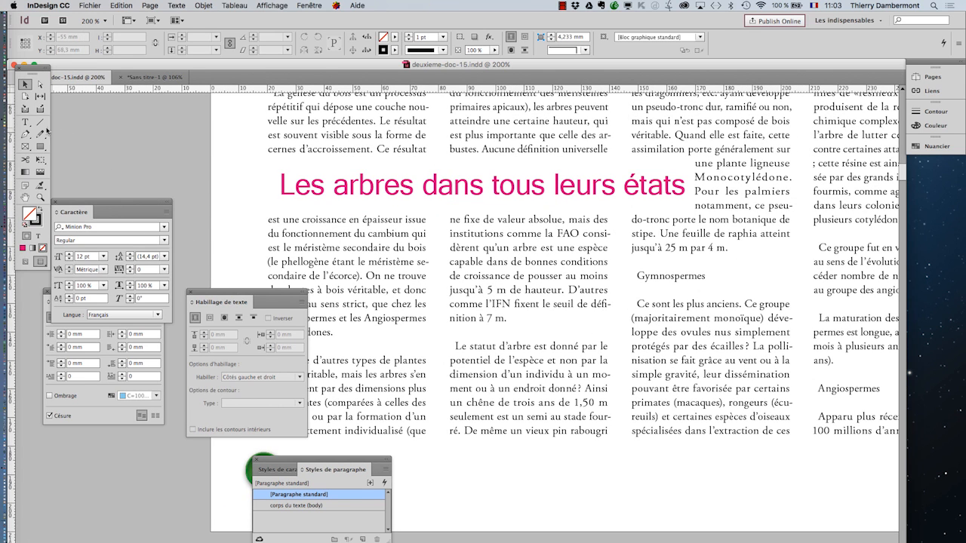
- Switch the page to Normal view mode and place the text cursor in the first column's body text
left_click(25, 261)
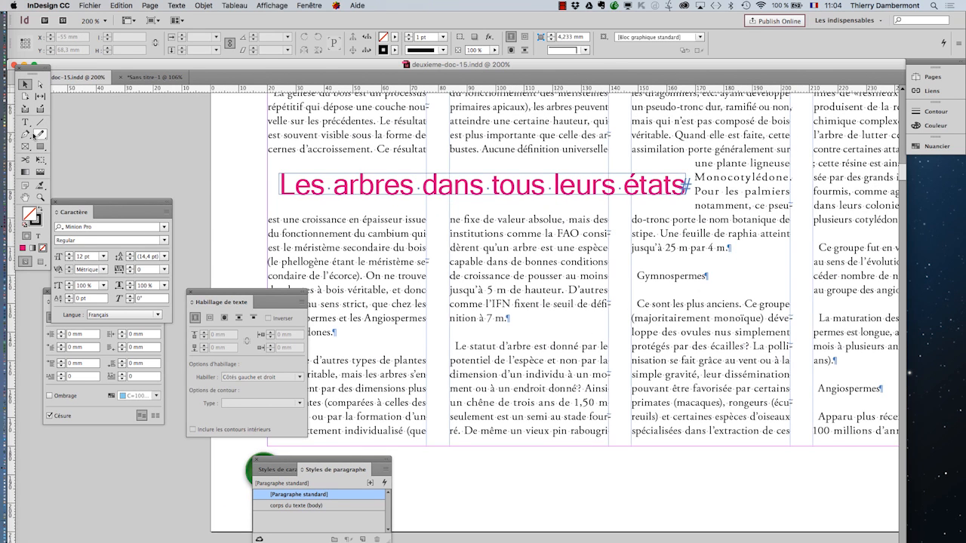
left_click(25, 121)
left_click(353, 277)
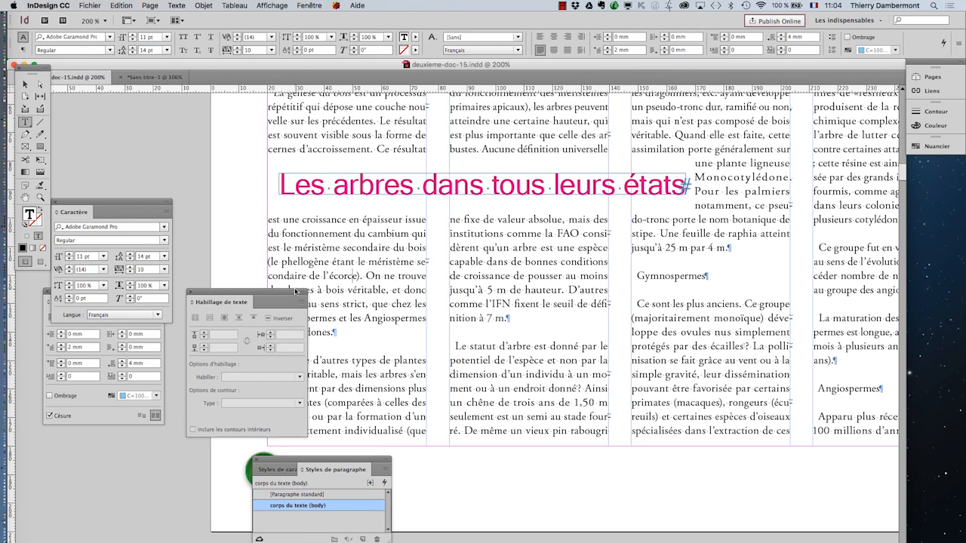
- Move the text wrap and paragraph styles panels aside, and close the Character and Paragraph panels
left_click_drag(295, 292, 127, 435)
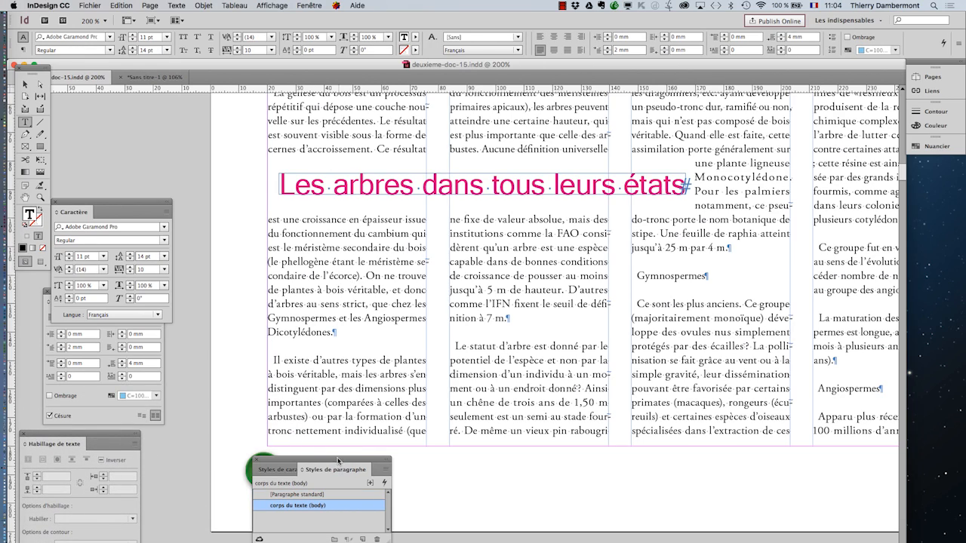
mouse_move(337, 461)
left_mouse_down()
mouse_move(526, 312)
mouse_move(577, 245)
left_mouse_up()
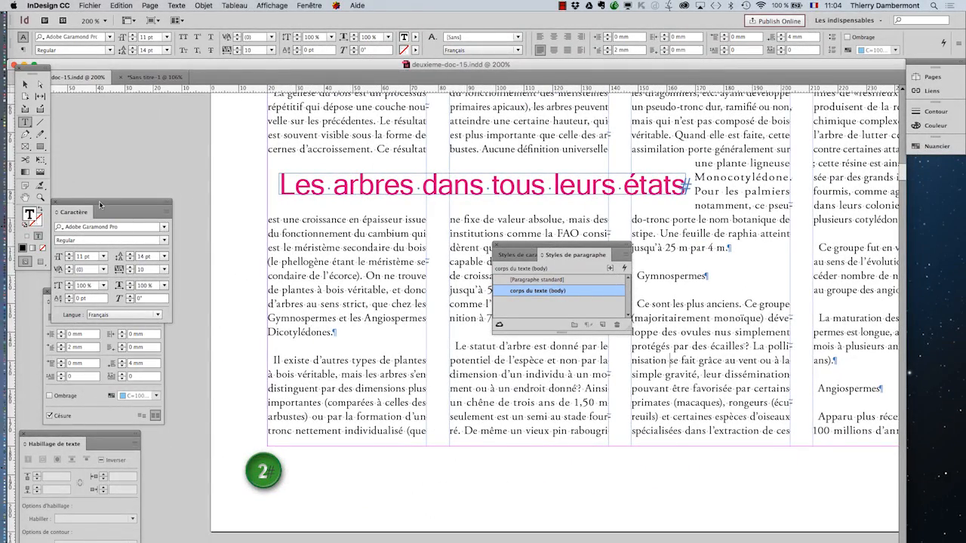
left_click_drag(99, 200, 175, 104)
left_click_drag(124, 292, 211, 243)
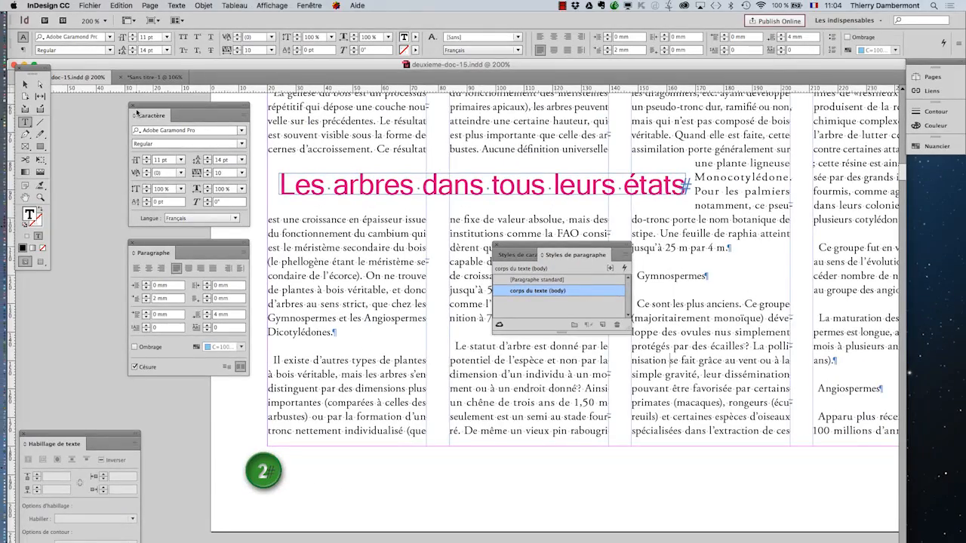
left_click(132, 106)
left_click(132, 243)
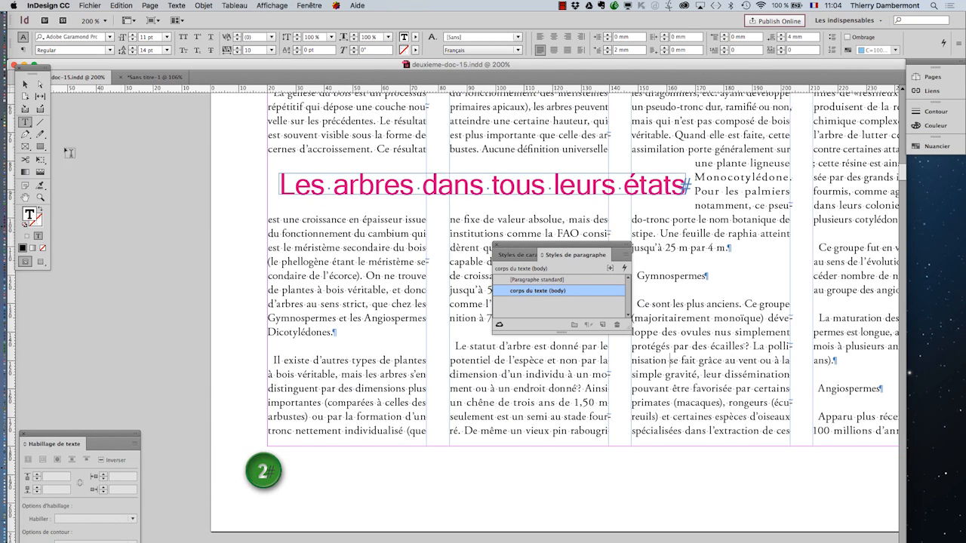
- With nothing being edited, open the options of the "corps du texte (body)" paragraph style and move the dialog off the first text columns
left_click(24, 85)
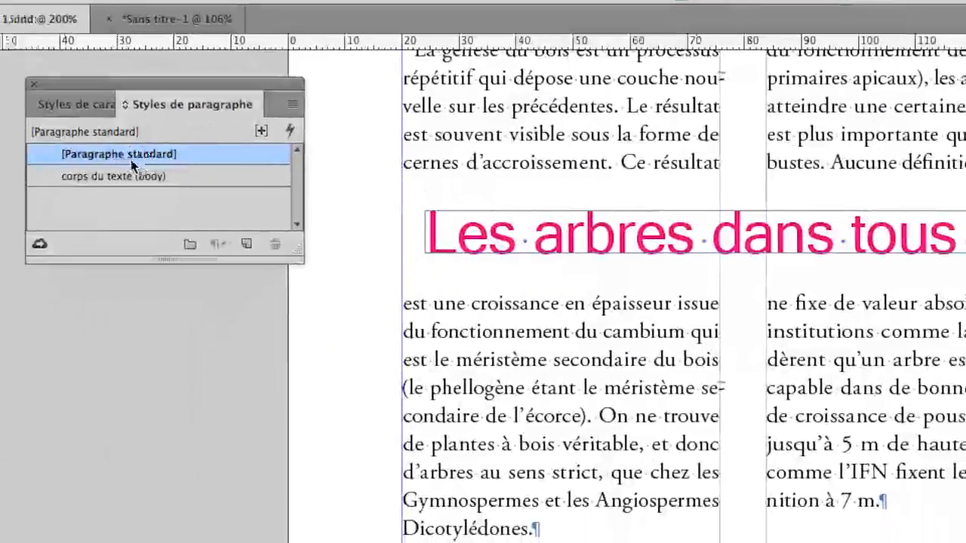
left_click(227, 225)
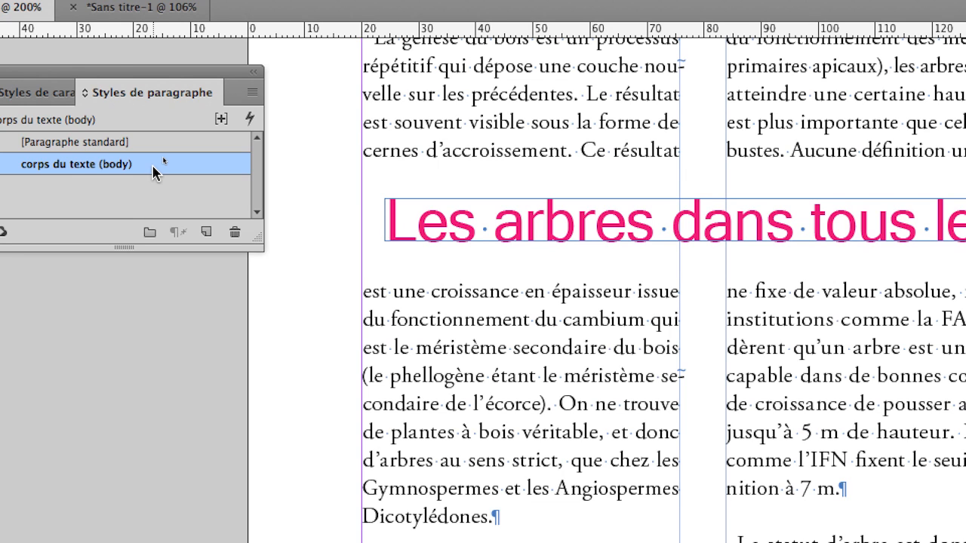
right_click(153, 172)
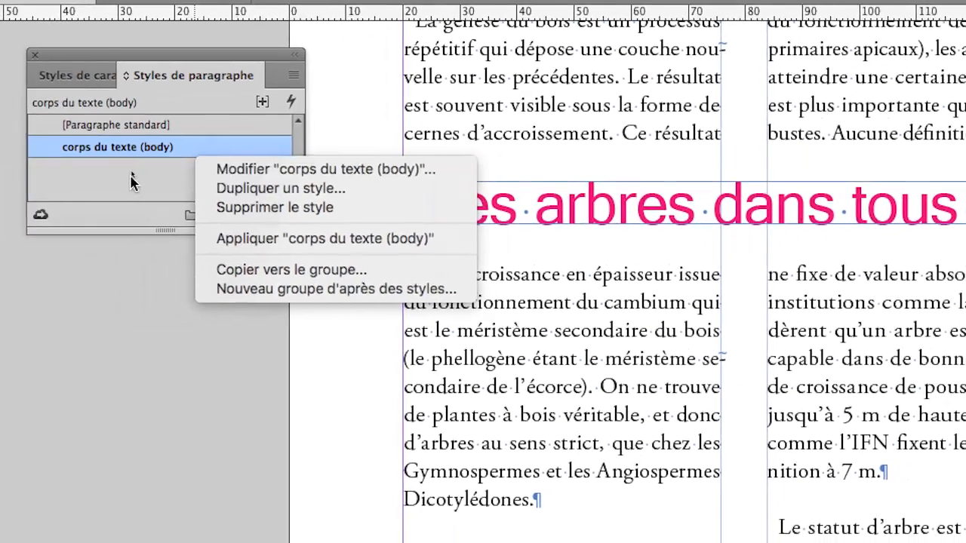
left_click(93, 196)
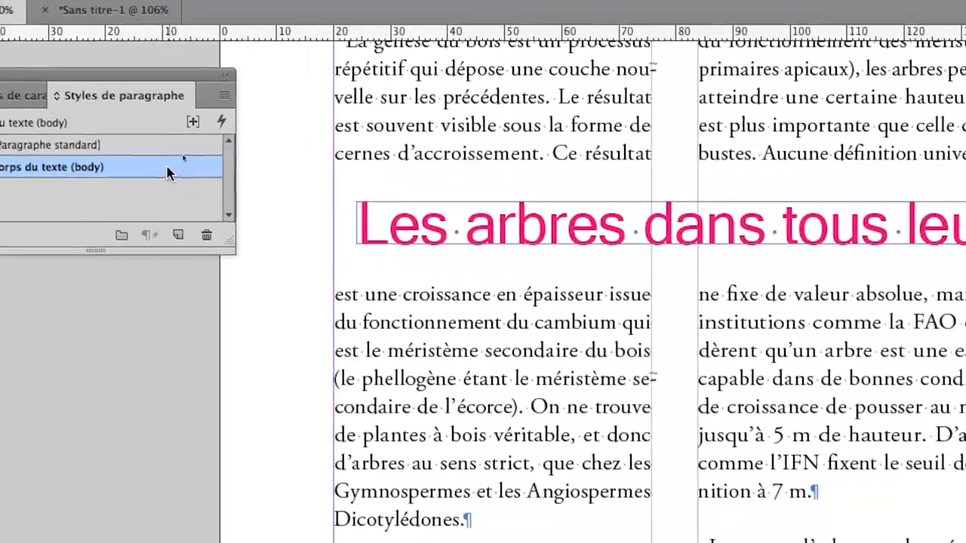
double_click(153, 172)
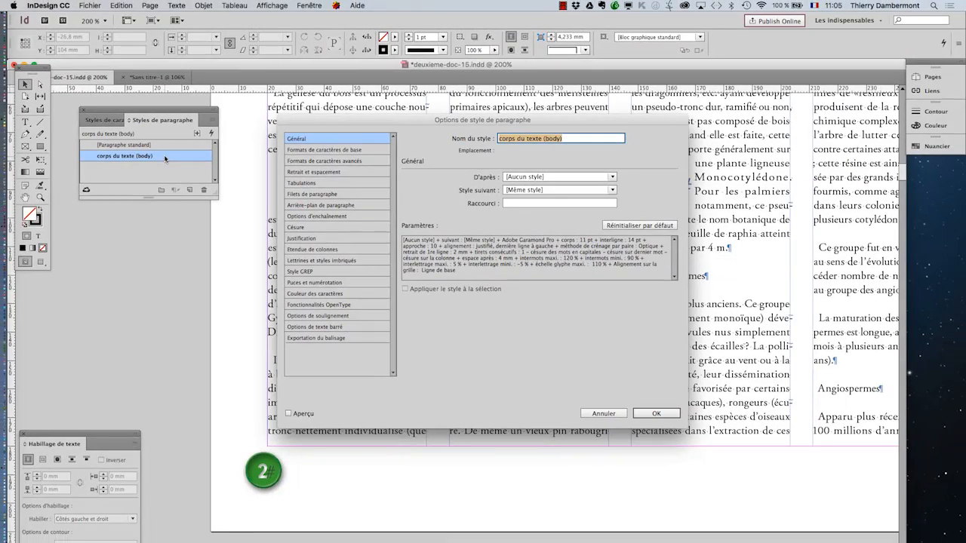
left_click_drag(386, 123, 714, 107)
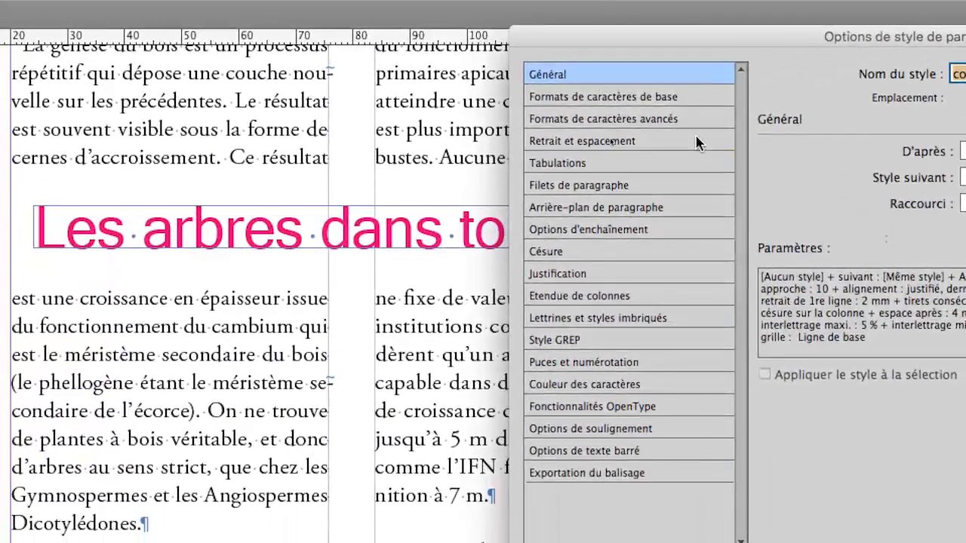
- Examine the style's indents and spacing, basic character formats and advanced character formats
left_click(695, 142)
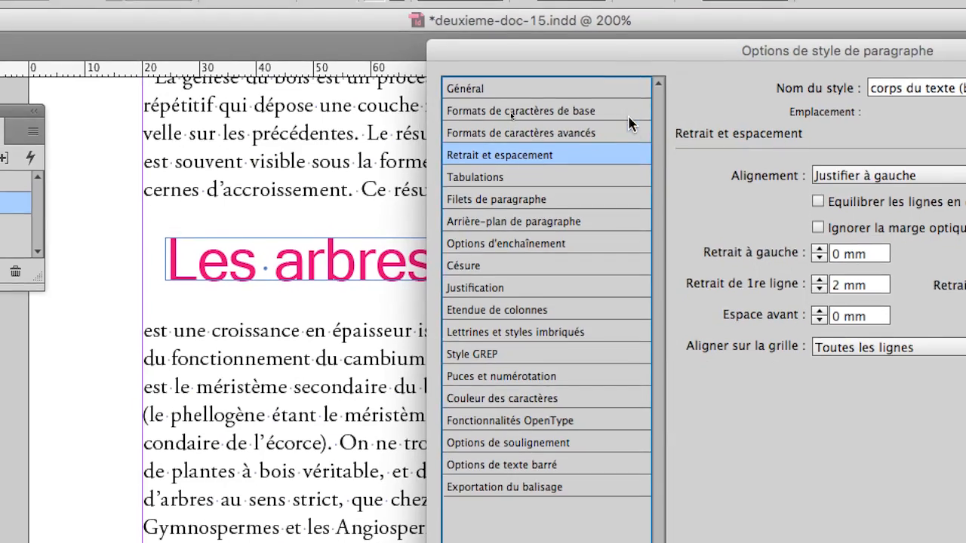
left_click(631, 96)
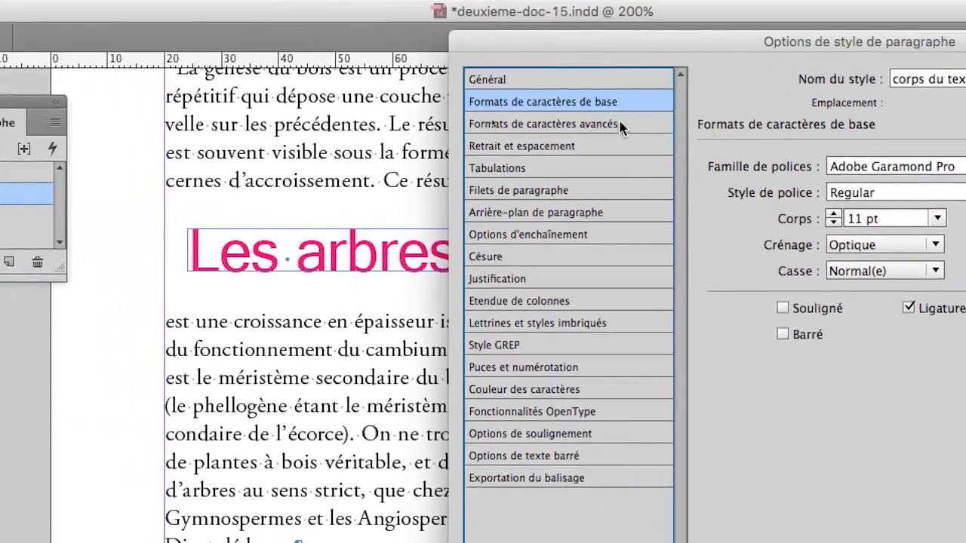
left_click(332, 87)
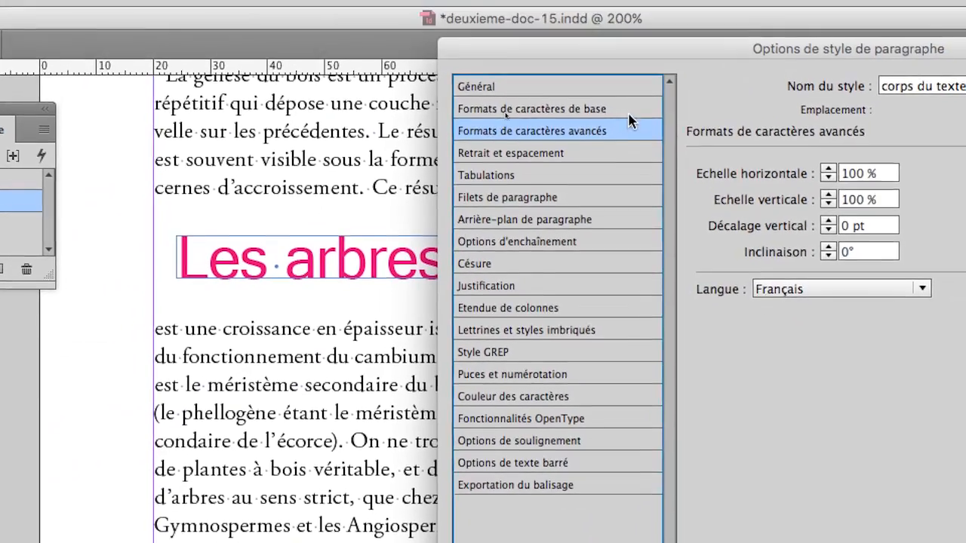
left_click(629, 113)
left_click(629, 130)
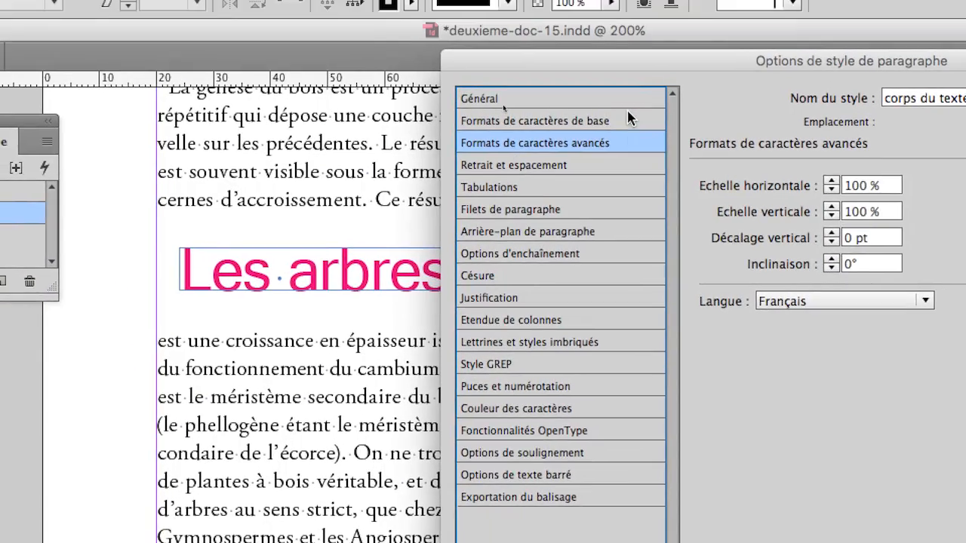
left_click(629, 91)
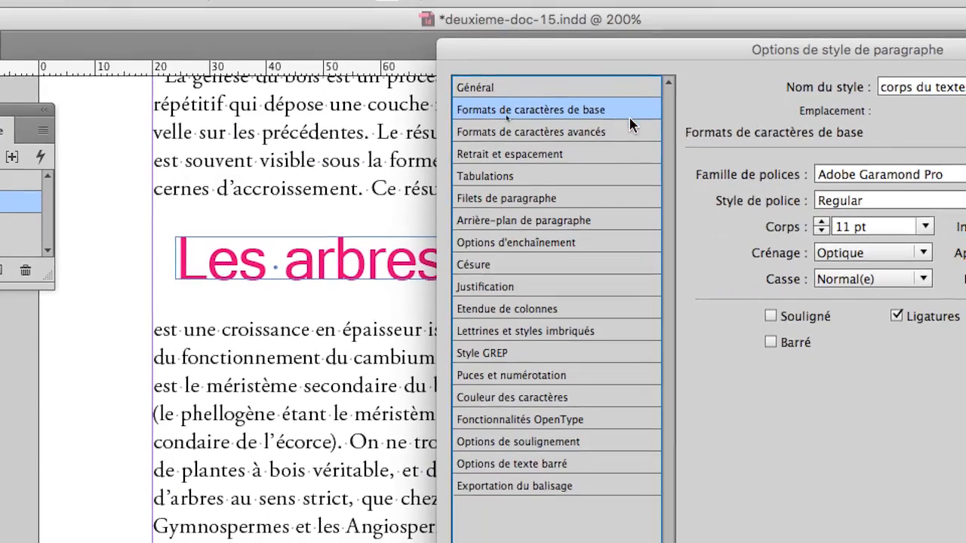
left_click(629, 132)
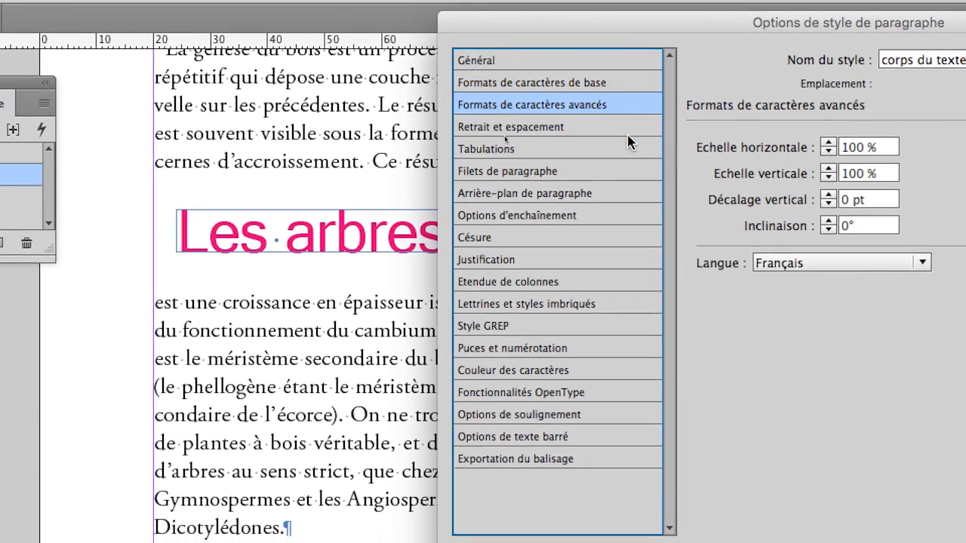
left_click(628, 135)
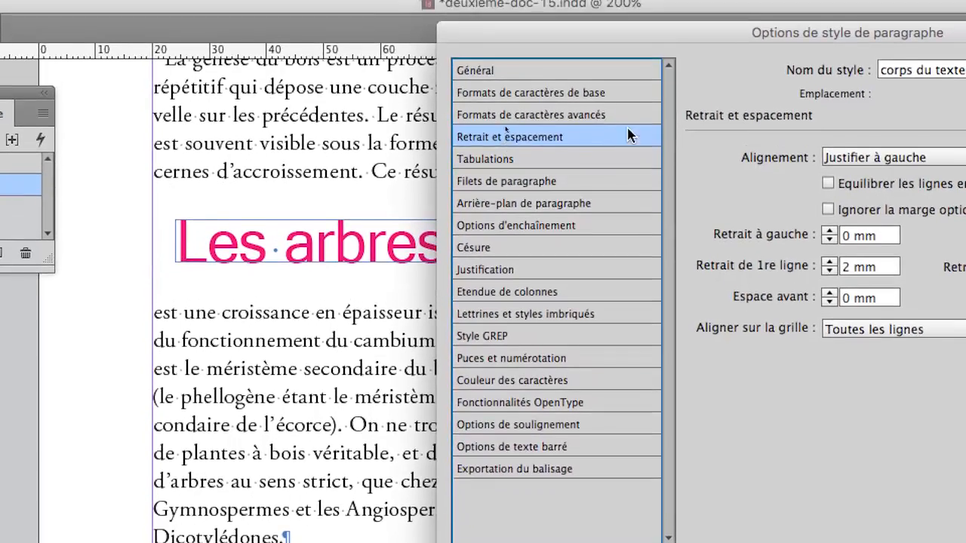
- Set the body style's font size to 12 pt in the basic character formats, with the preview turned on
left_click(630, 96)
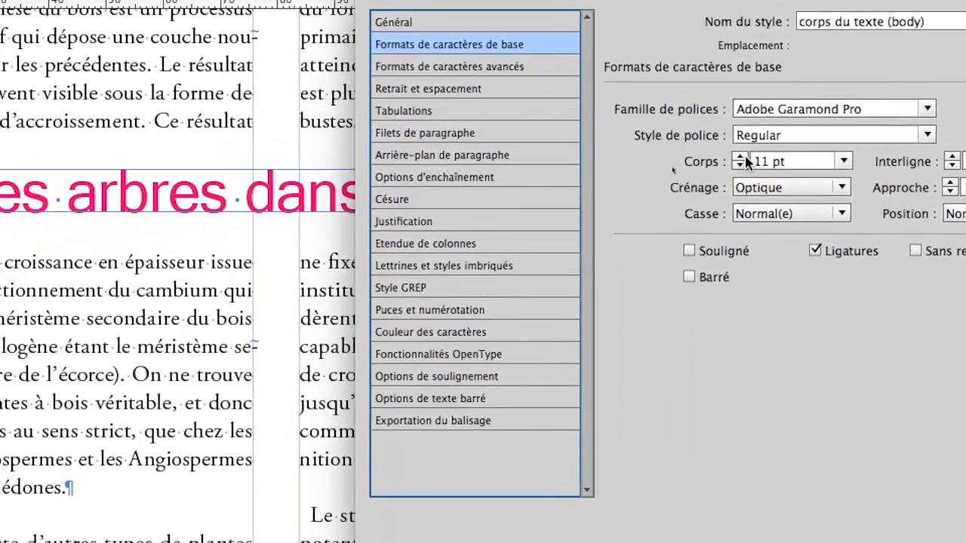
left_click(740, 157)
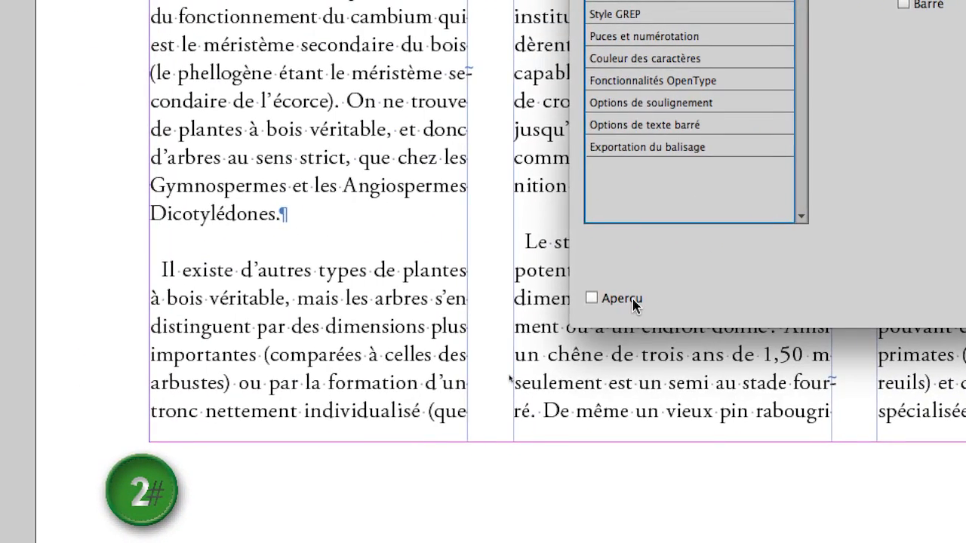
left_click(634, 301)
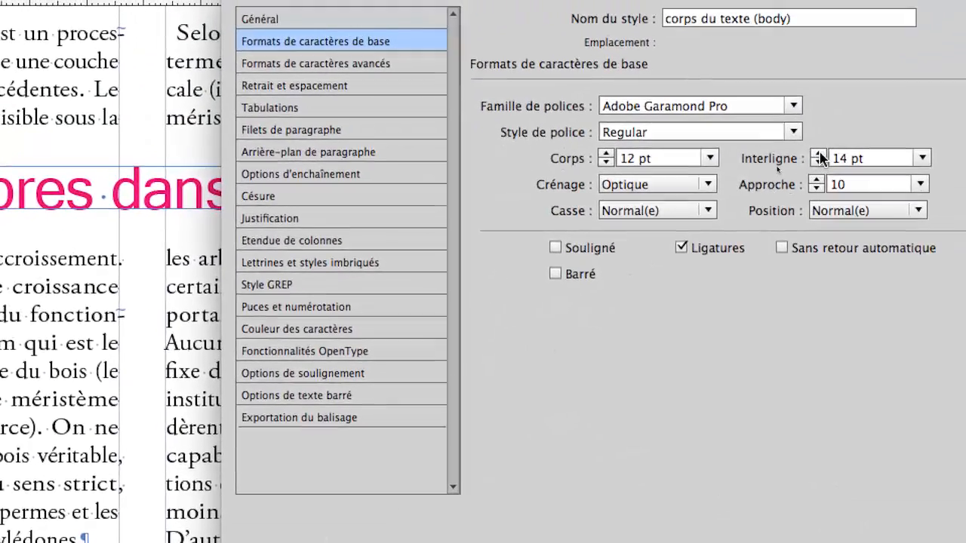
- Set the body style's leading to 15 pt, comparing it with 14 pt in the preview, and apply the style changes
left_click(819, 154)
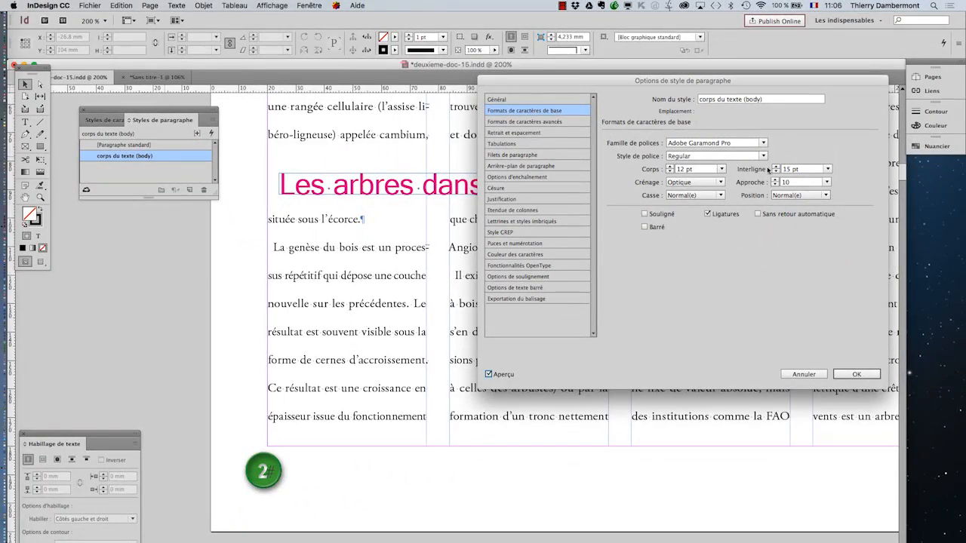
left_click(775, 172)
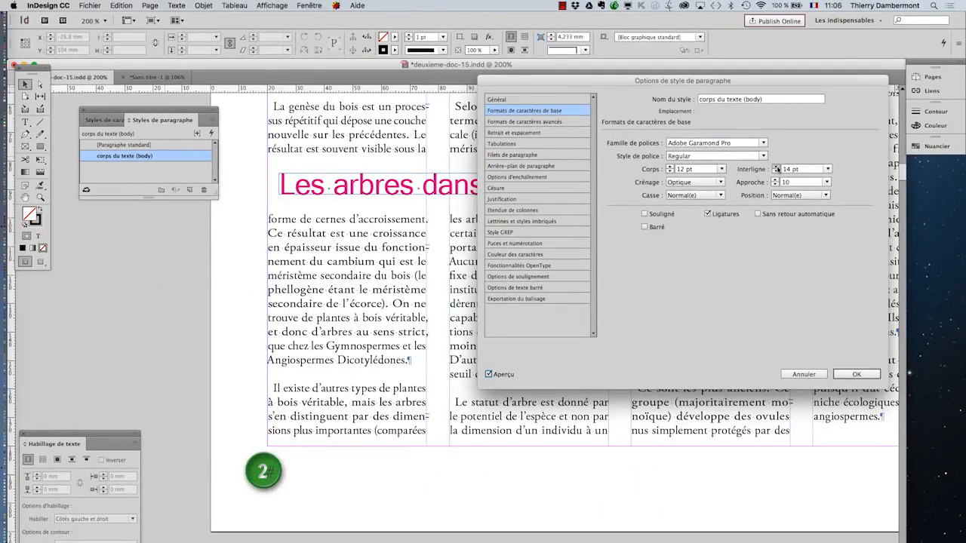
left_click(776, 167)
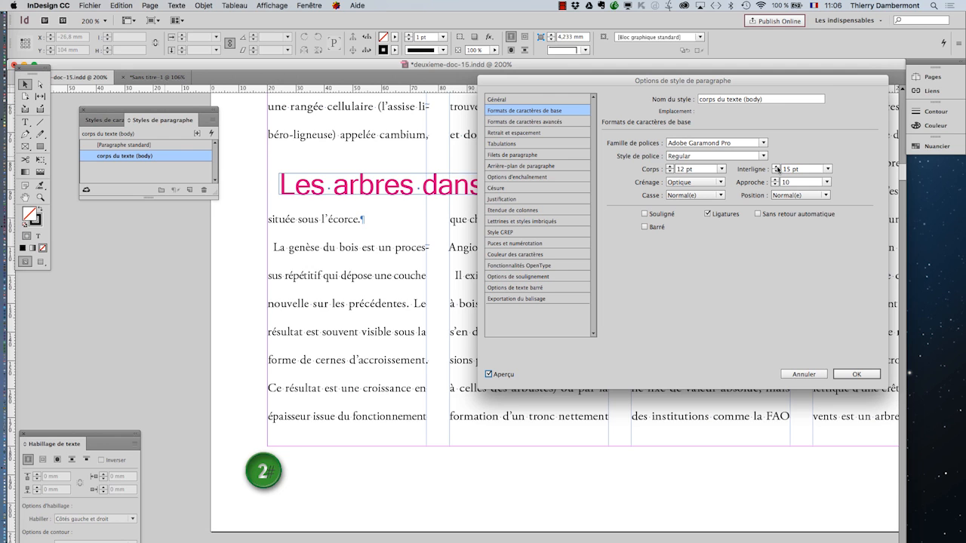
left_click(857, 374)
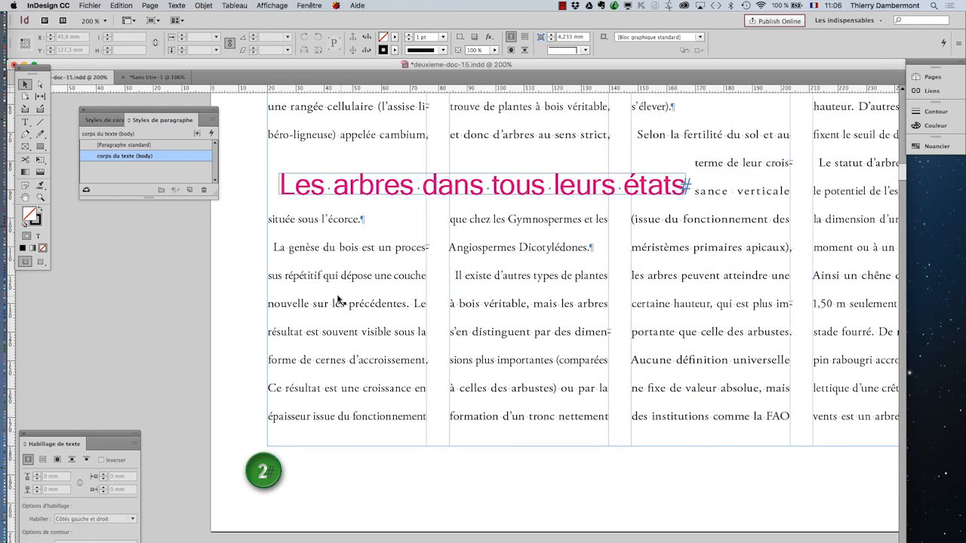
- Set the baseline grid increment to 15 pt in the grid preferences
scroll(337, 299, "up", 4)
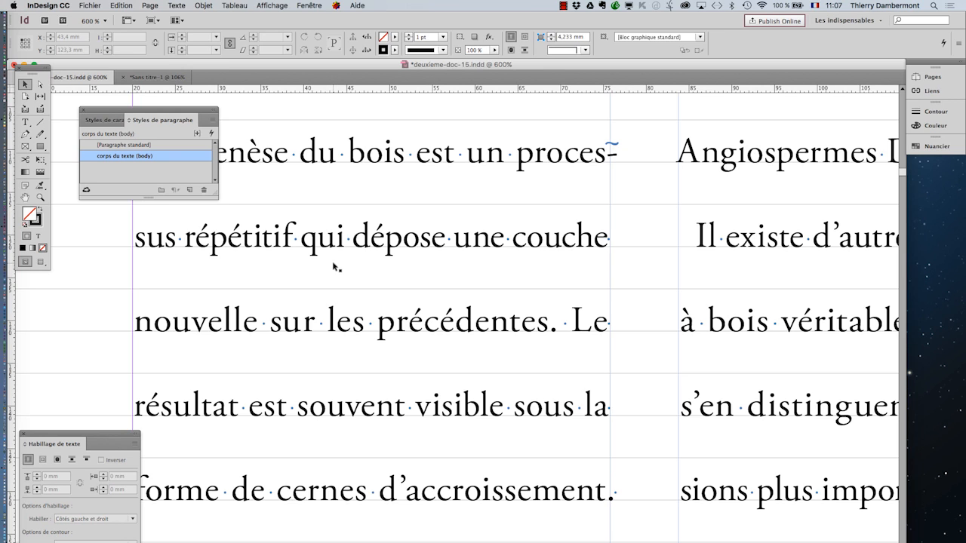
left_click(61, 4)
mouse_move(65, 28)
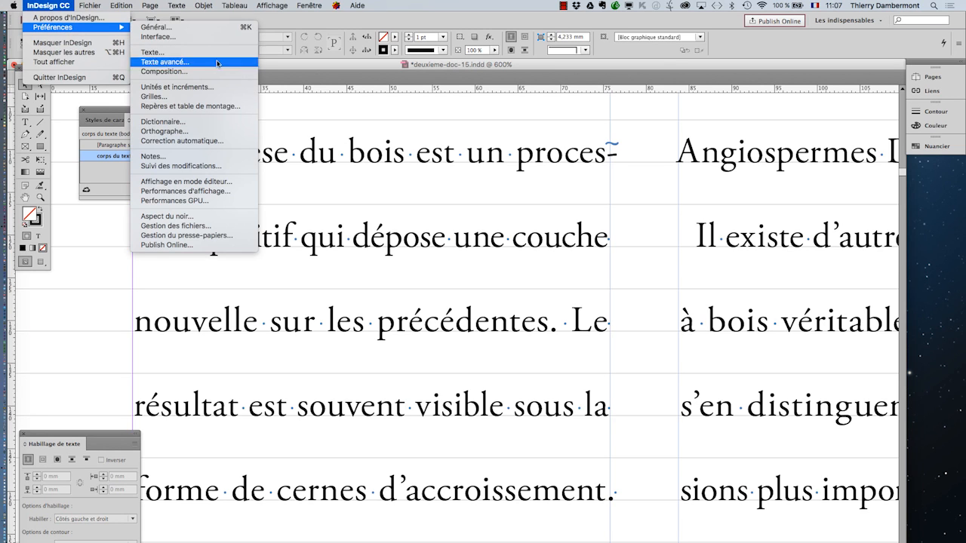
left_click(213, 99)
left_click_drag(312, 88, 623, 131)
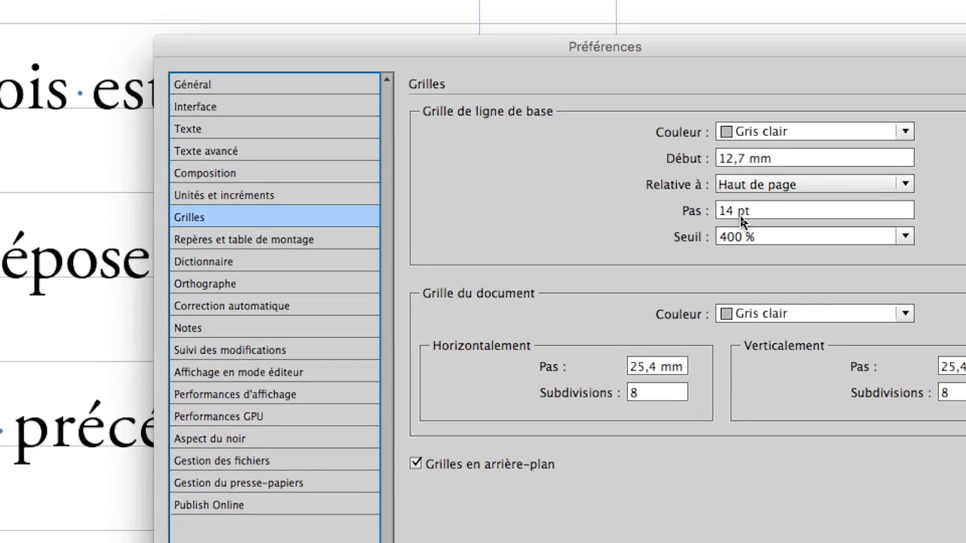
double_click(726, 211)
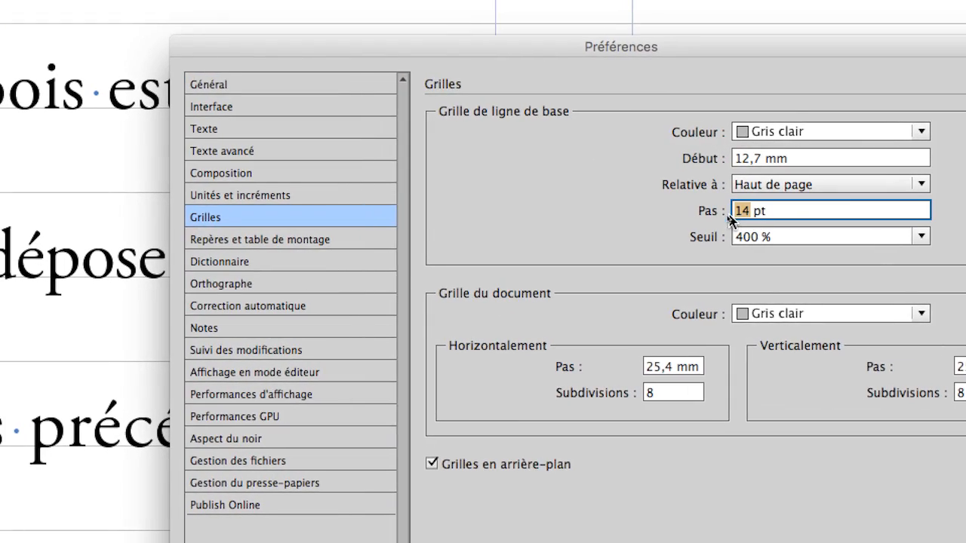
type("15")
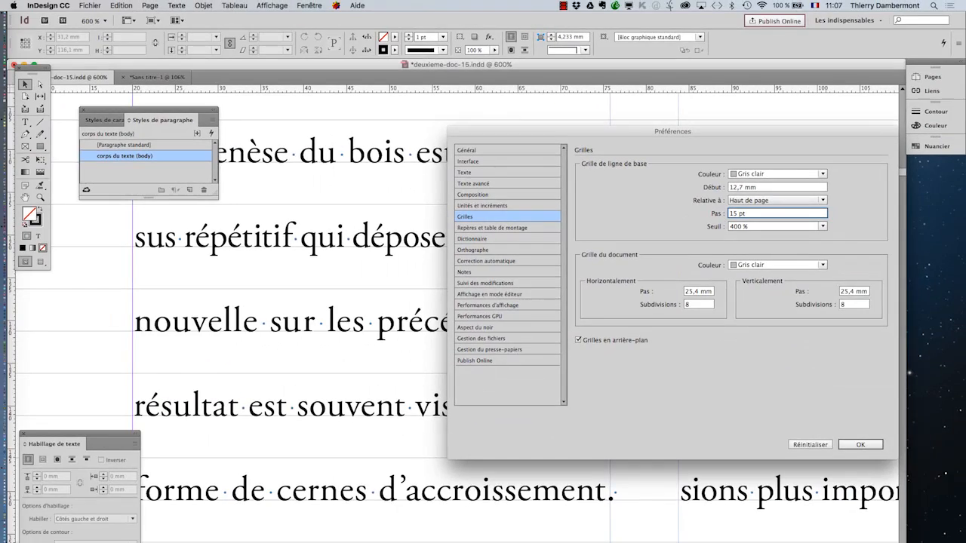
key("Return")
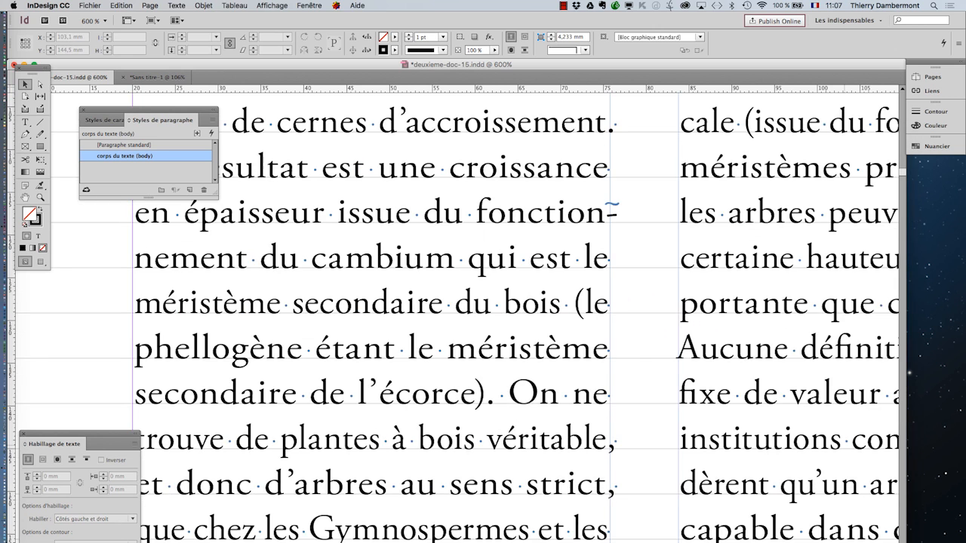
- Examine how the reflowed body text sits in the columns across the whole spread
scroll(584, 387, "down", 2)
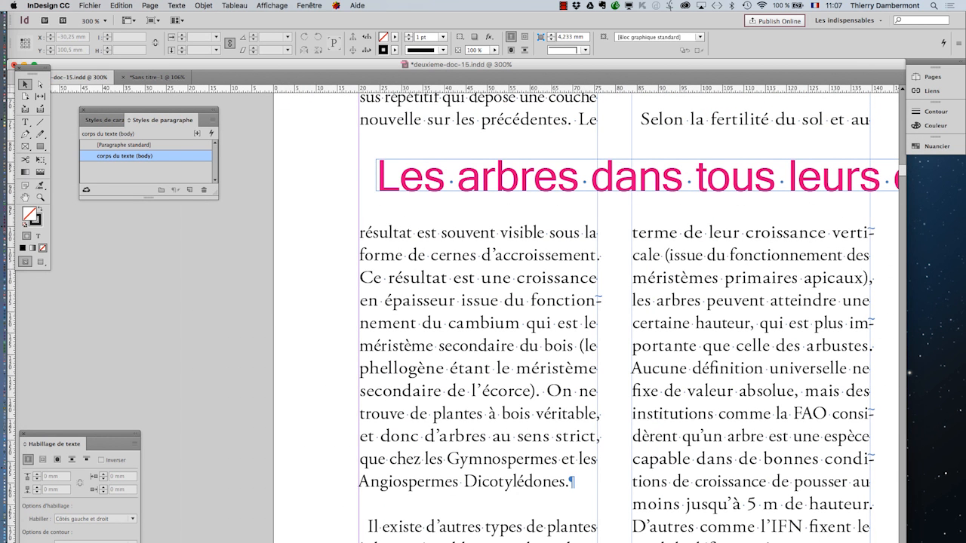
left_click(25, 198)
left_click_drag(661, 393, 590, 303)
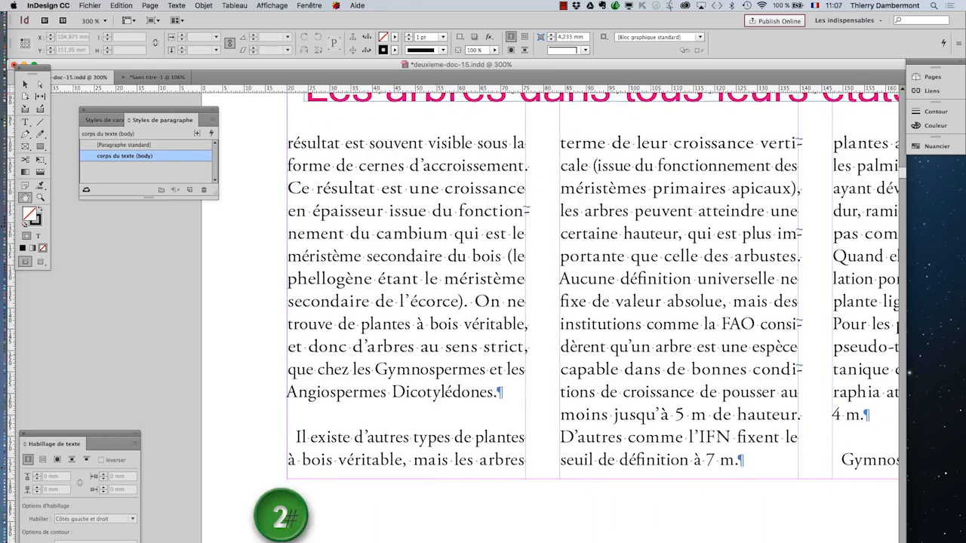
scroll(654, 356, "down", 1)
scroll(689, 369, "down", 1)
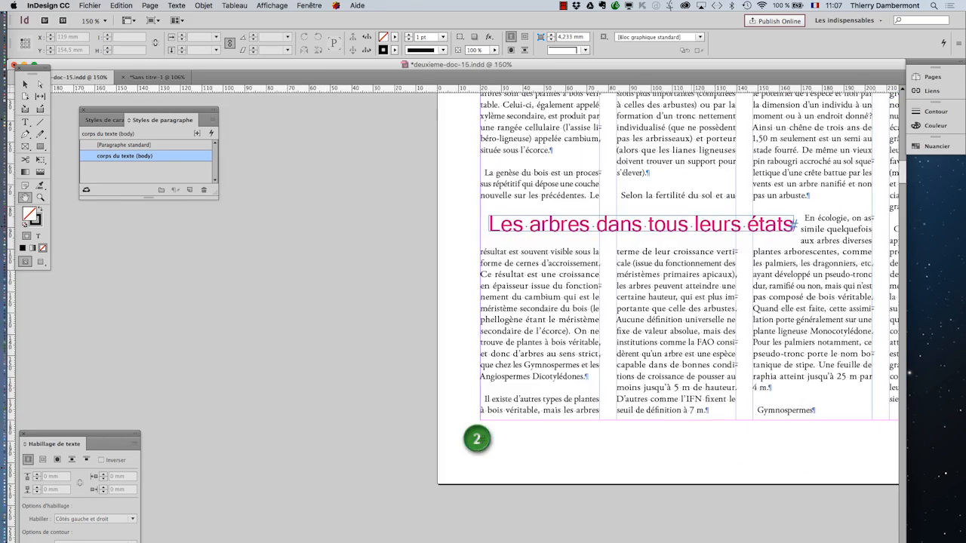
left_click_drag(702, 360, 501, 394)
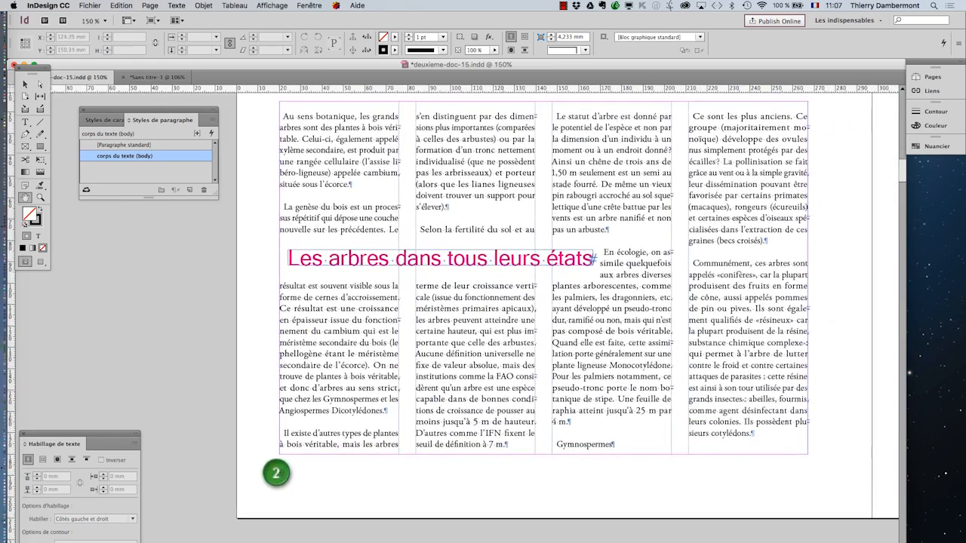
scroll(504, 393, "down", 1)
left_click_drag(651, 400, 500, 397)
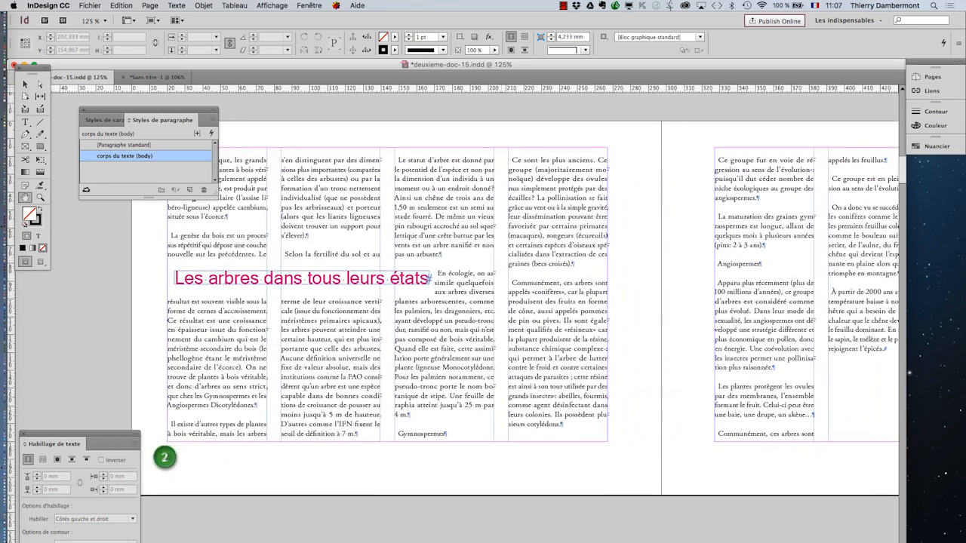
scroll(501, 397, "down", 1)
- Save the document as a new version named deuxieme-doc-16.indd in the ID-premier-jour folder
left_click(89, 6)
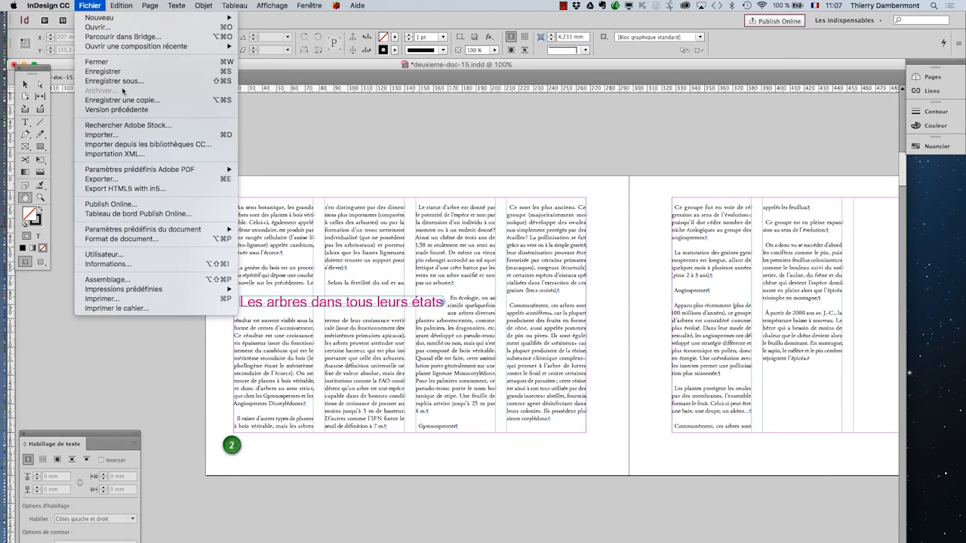
left_click(102, 78)
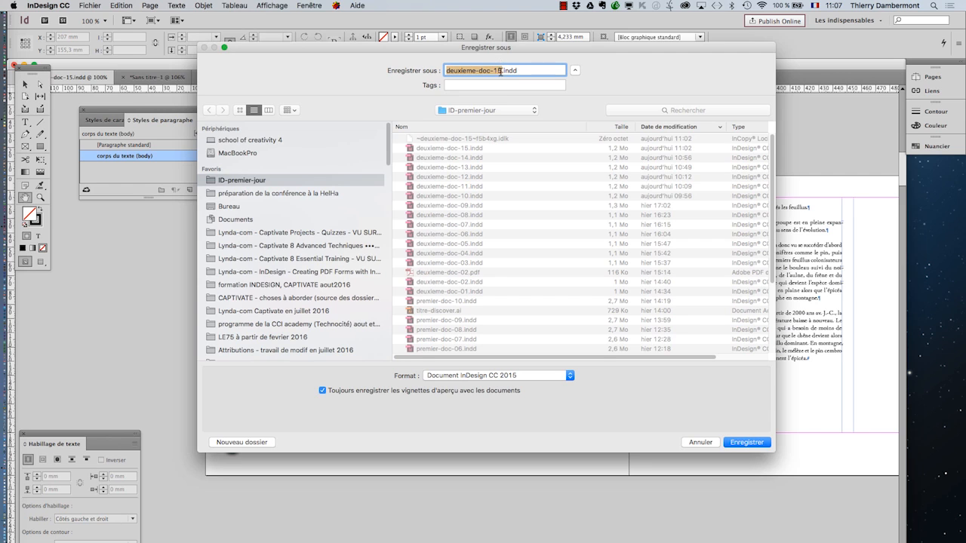
left_click(501, 71)
key("BackSpace")
type("6")
key("Return")
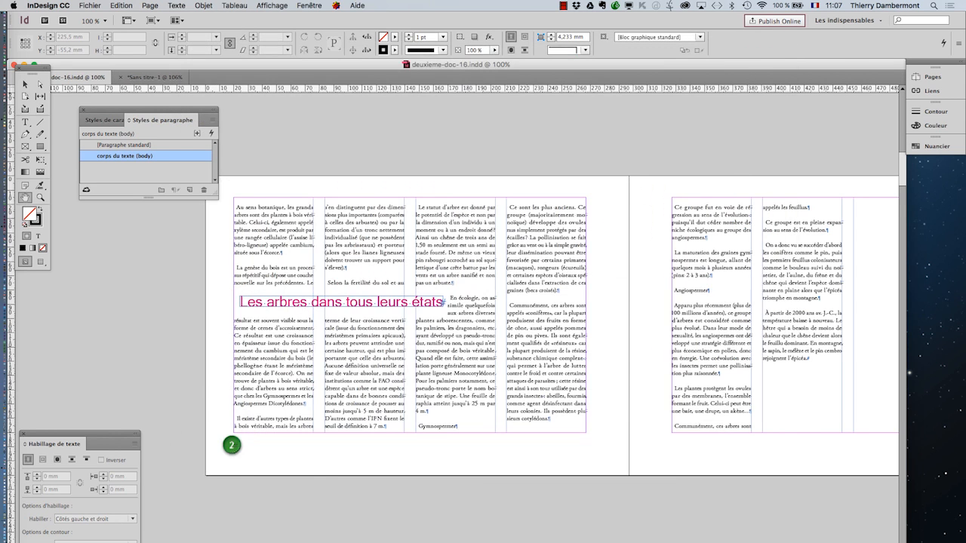